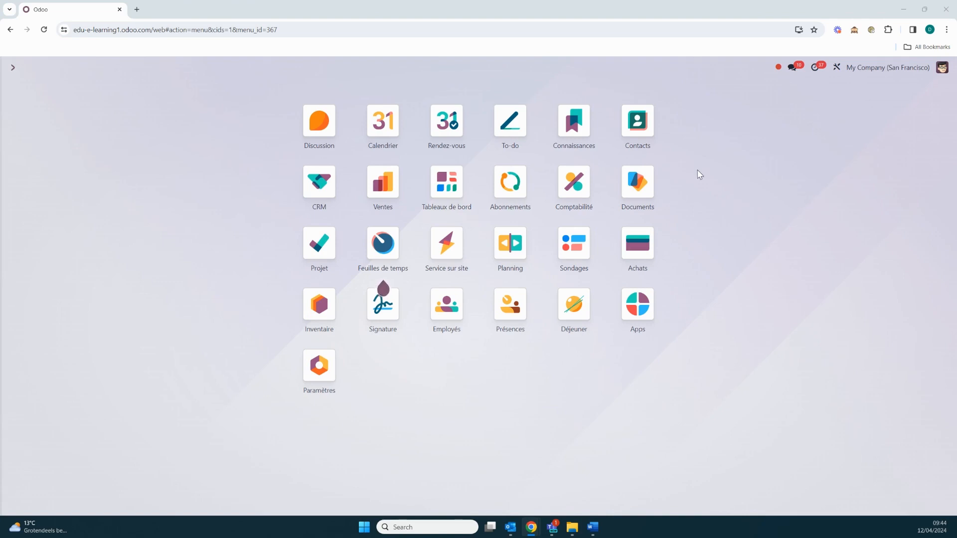
# Create a new quotation in the Ventes app for the customer Deco Addict.
pyautogui.click(378, 194)
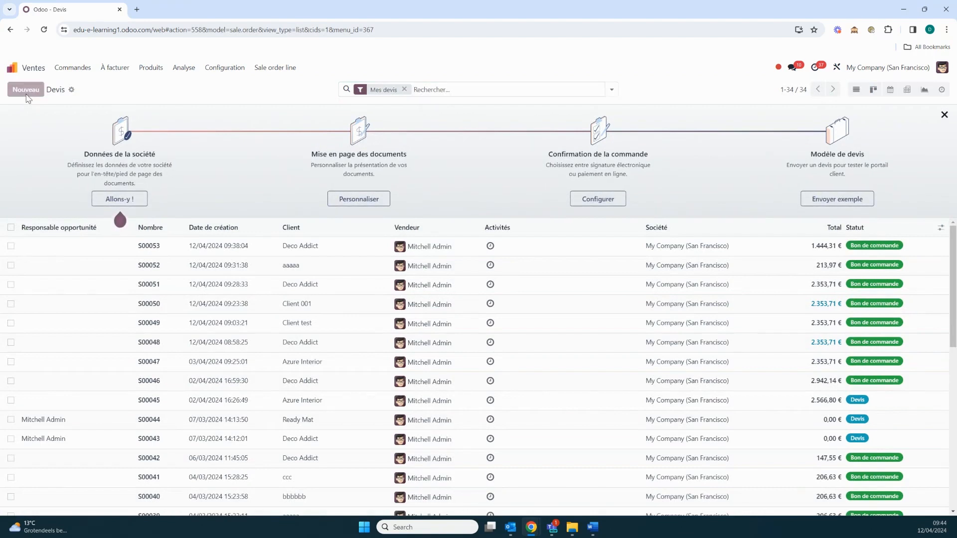
pyautogui.click(25, 90)
pyautogui.click(151, 168)
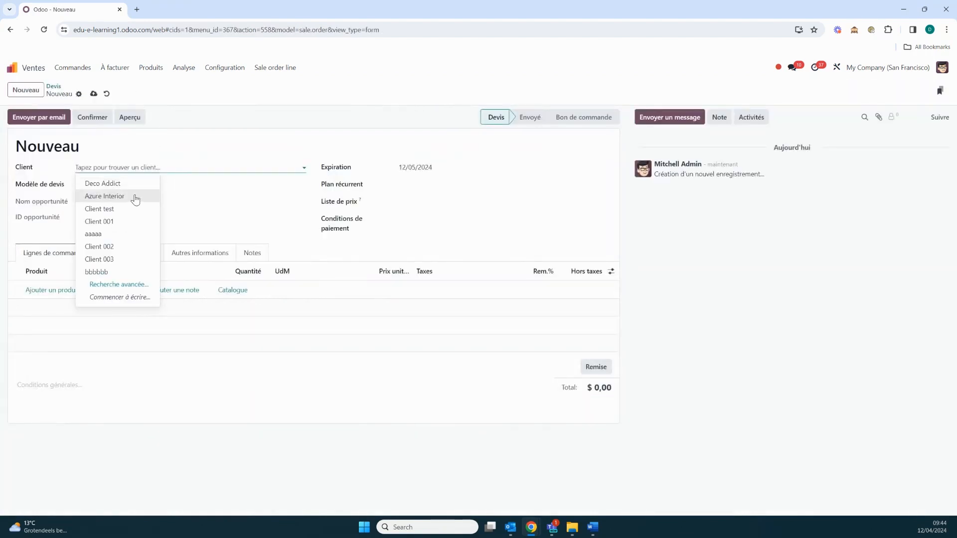
pyautogui.click(128, 183)
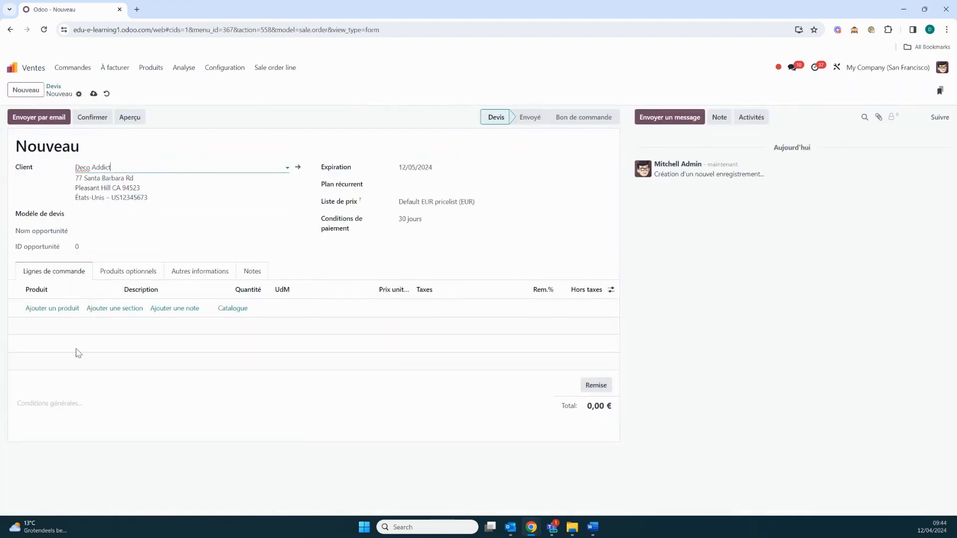
# Add the product Système d'alarme as the first order line of the quotation.
pyautogui.click(53, 308)
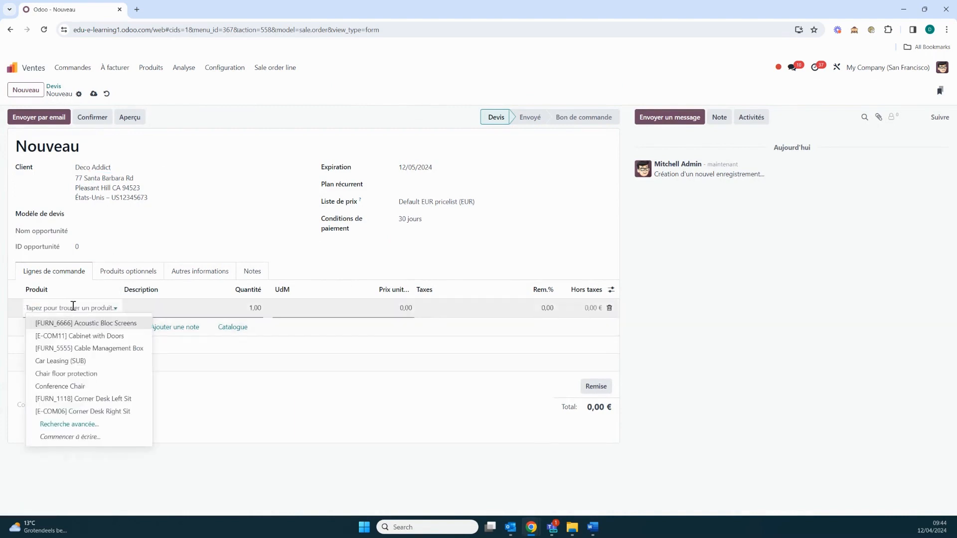
pyautogui.write("Système d'alarme")
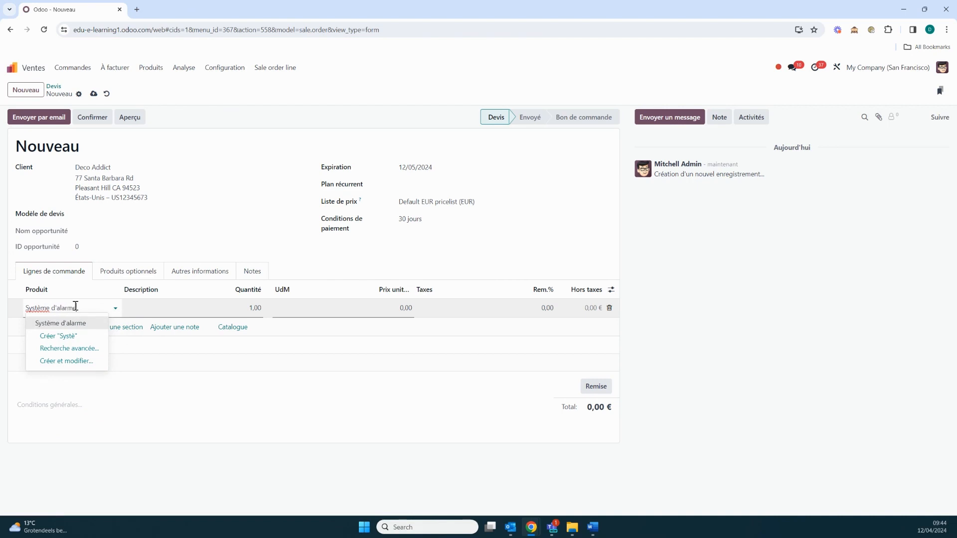
pyautogui.click(78, 324)
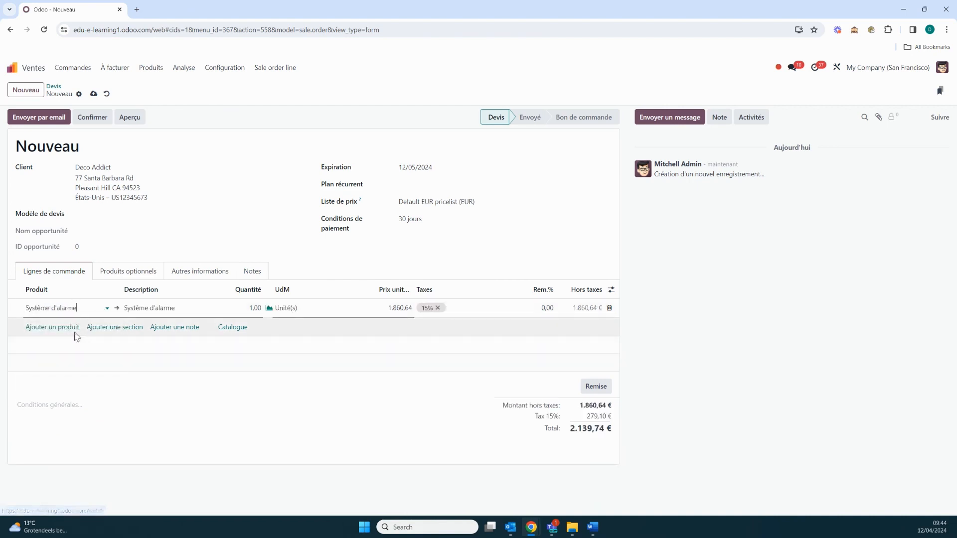
# Add Service de maintenance as the second order line and confirm the quotation.
pyautogui.click(78, 328)
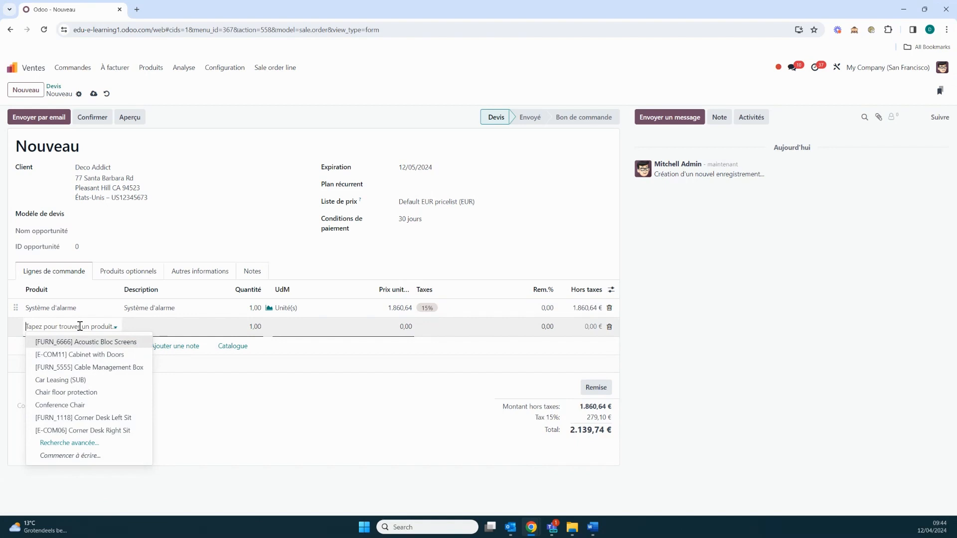
pyautogui.write('Service ')
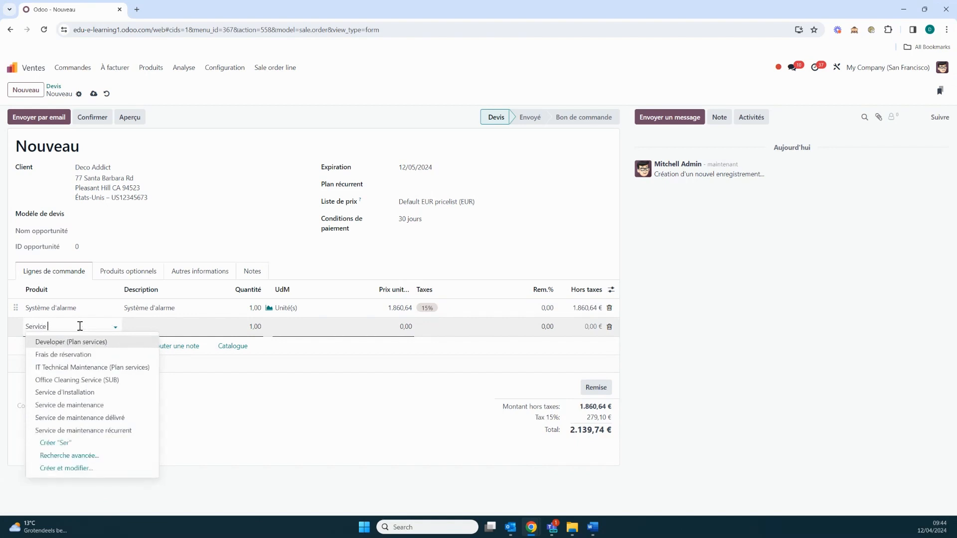
pyautogui.write('de maint')
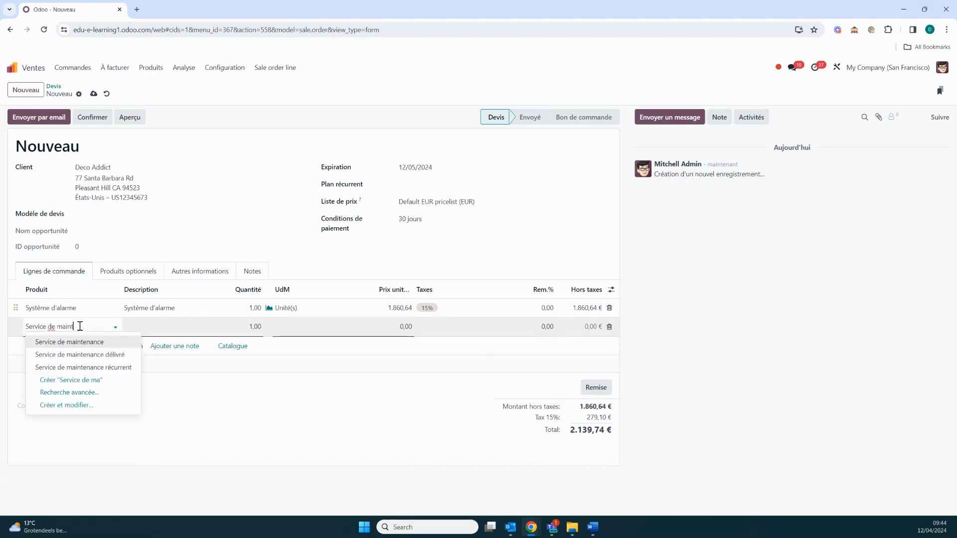
pyautogui.write('enance')
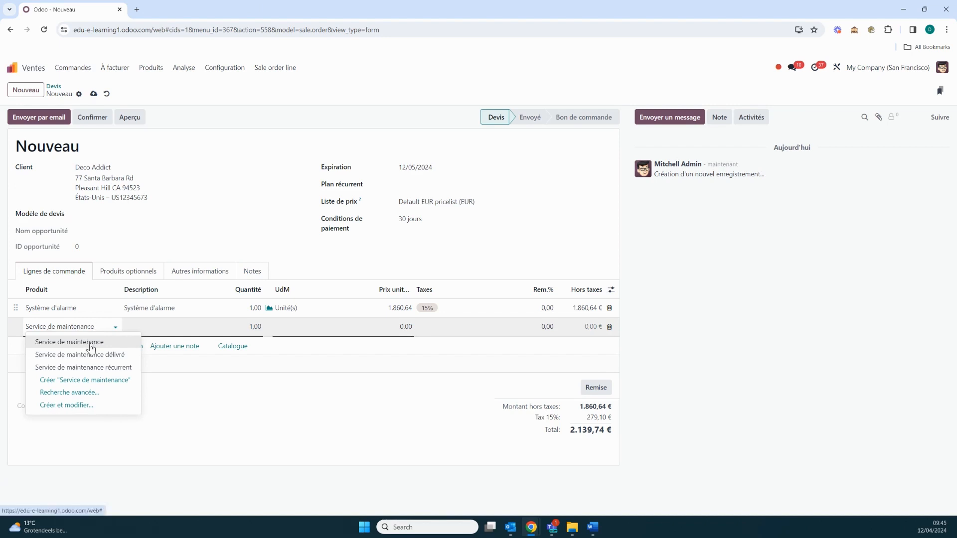
pyautogui.click(88, 343)
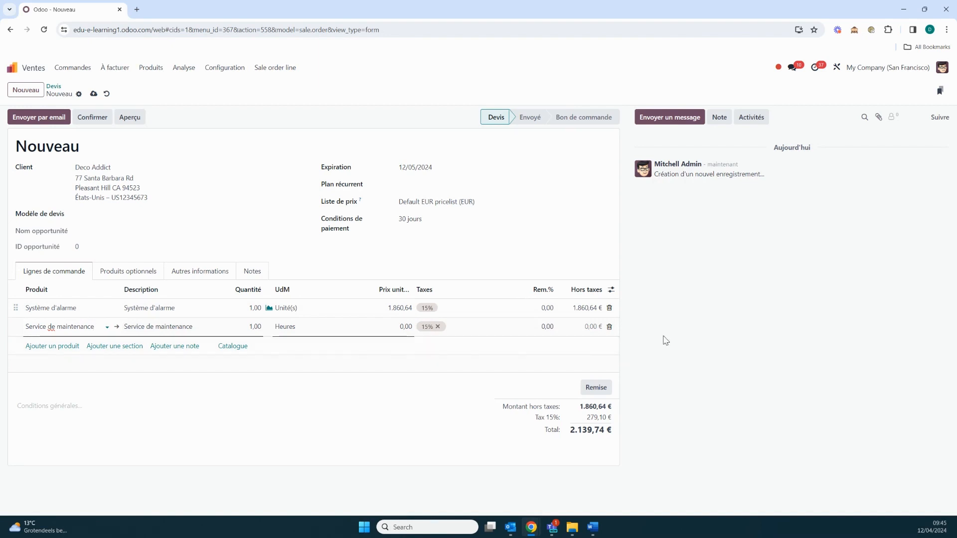
pyautogui.click(102, 120)
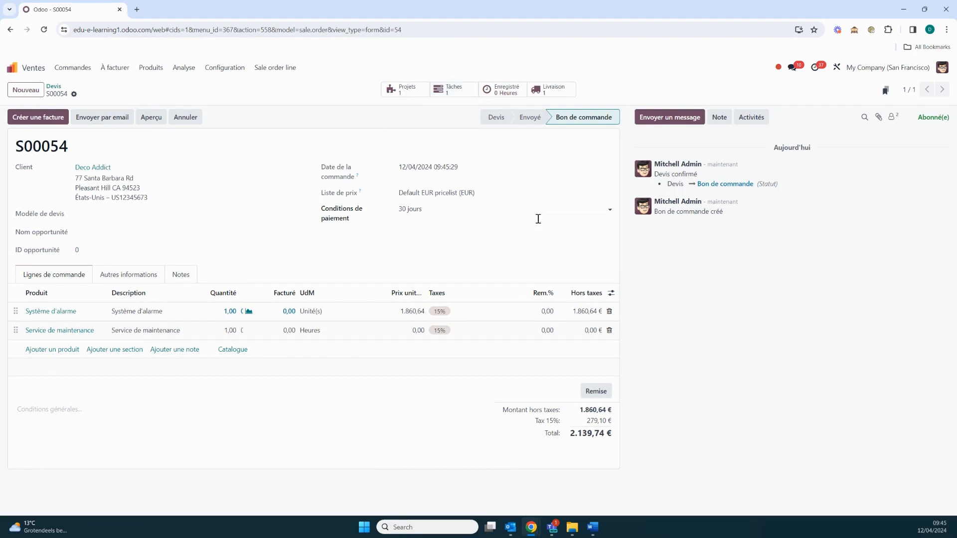
# Create a draft invoice of type Facture normale from the sales order and confirm it.
pyautogui.click(52, 118)
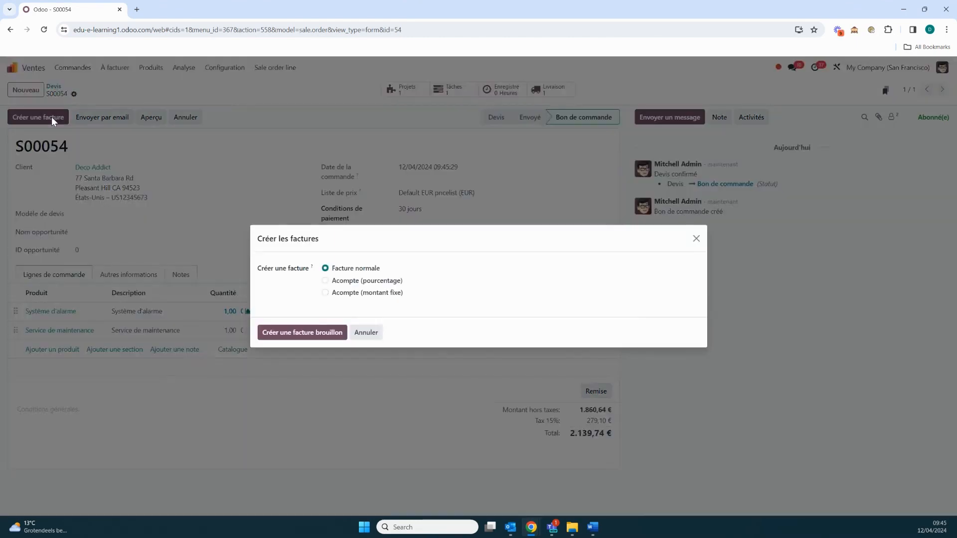
pyautogui.click(322, 333)
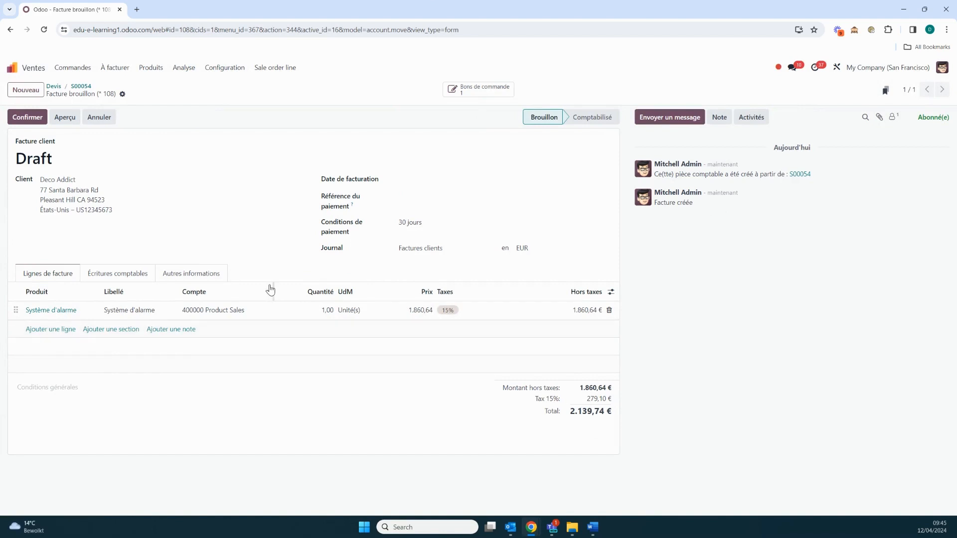
pyautogui.click(38, 120)
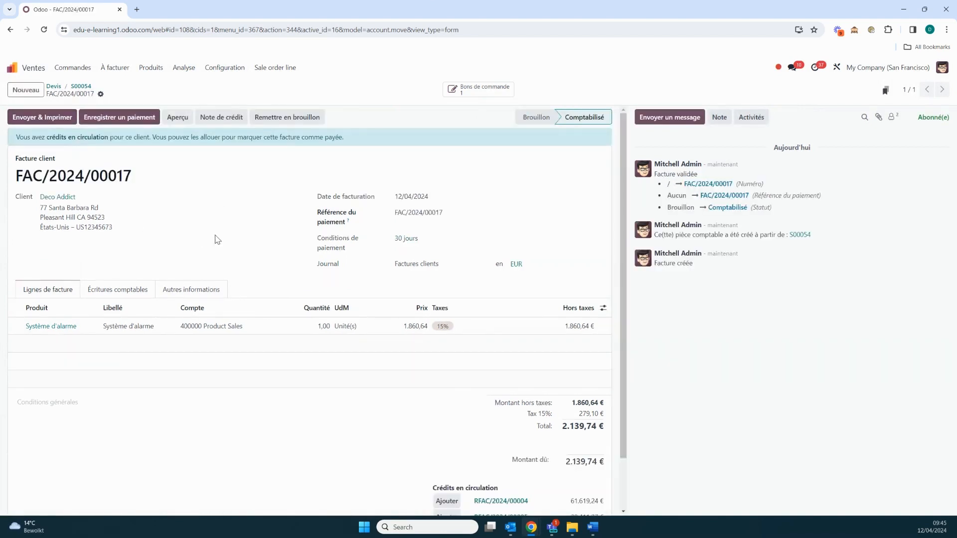
# Open the sales order's maintenance task and set its planned date to start and end on 12/04/2024 at 09:00.
pyautogui.click(471, 93)
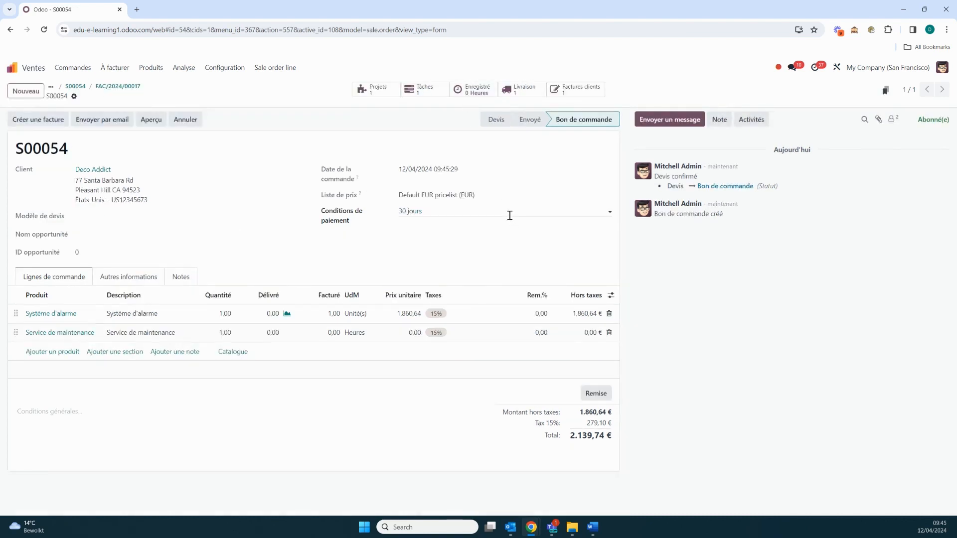
pyautogui.click(420, 96)
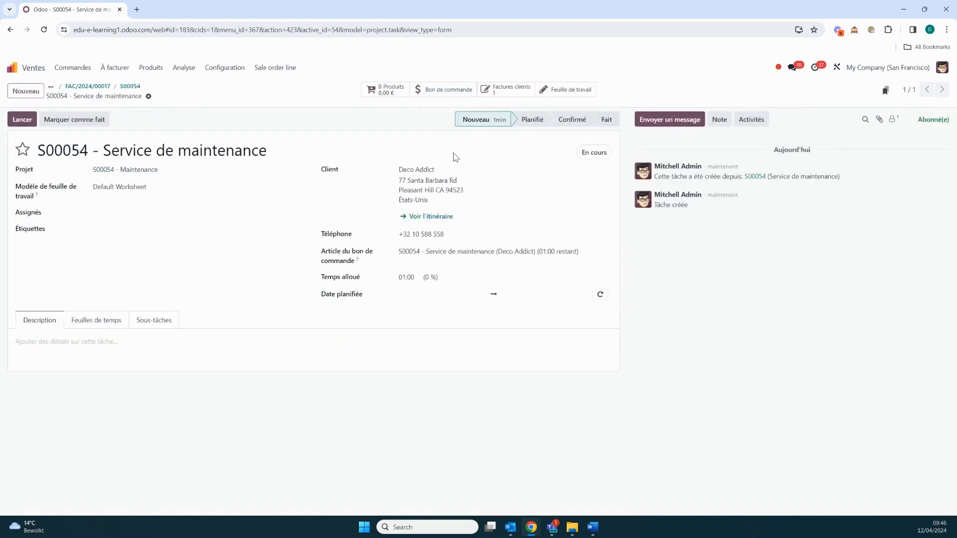
pyautogui.click(459, 297)
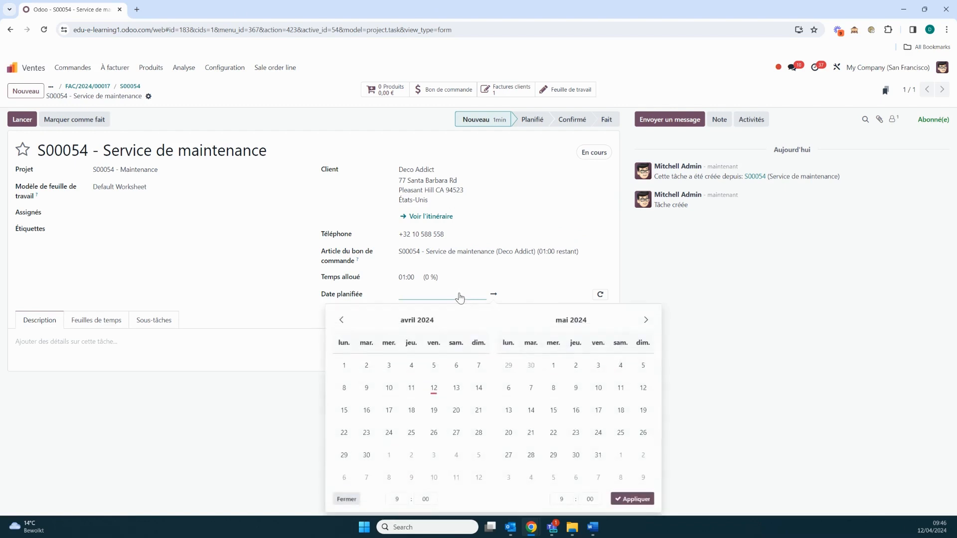
pyautogui.click(433, 387)
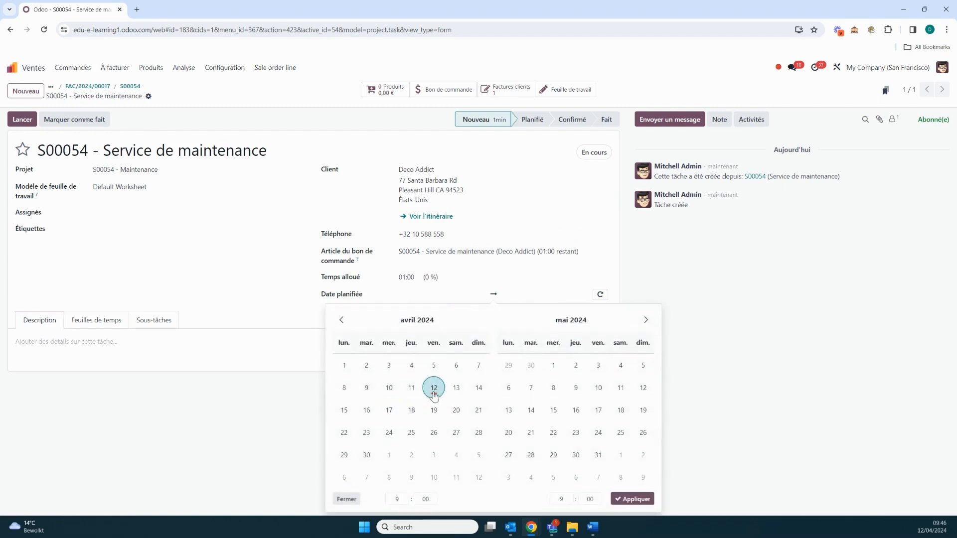
pyautogui.click(434, 388)
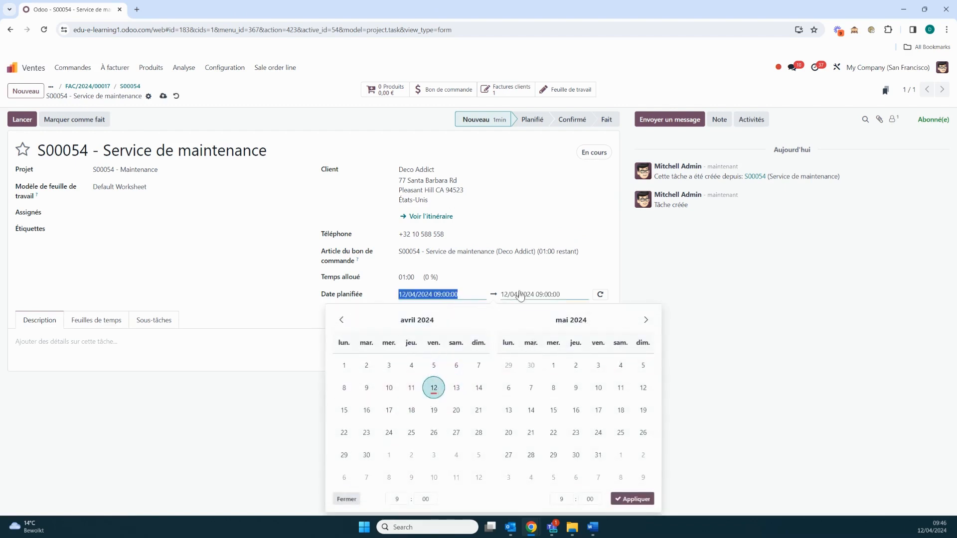
pyautogui.click(536, 277)
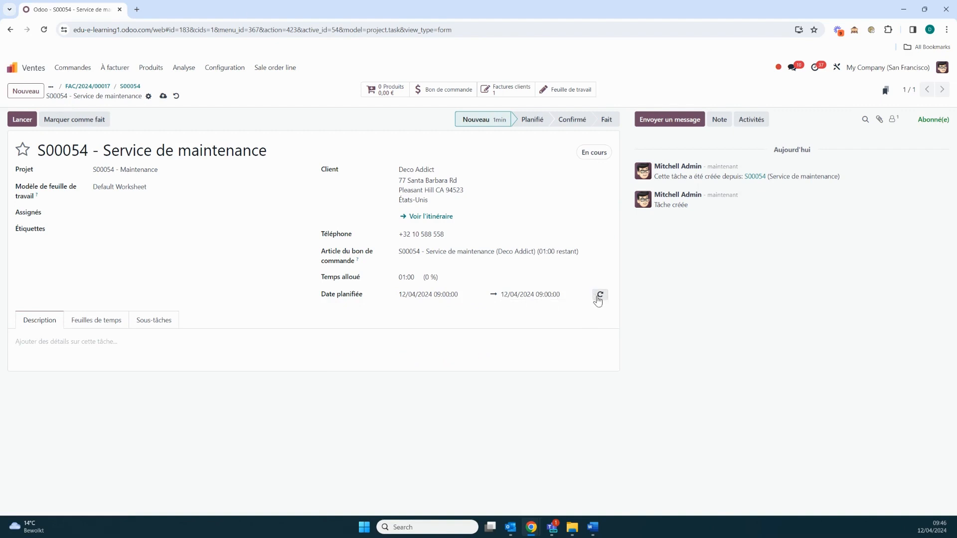
# Make the maintenance task recurring, with a repeat interval in Années.
pyautogui.click(600, 296)
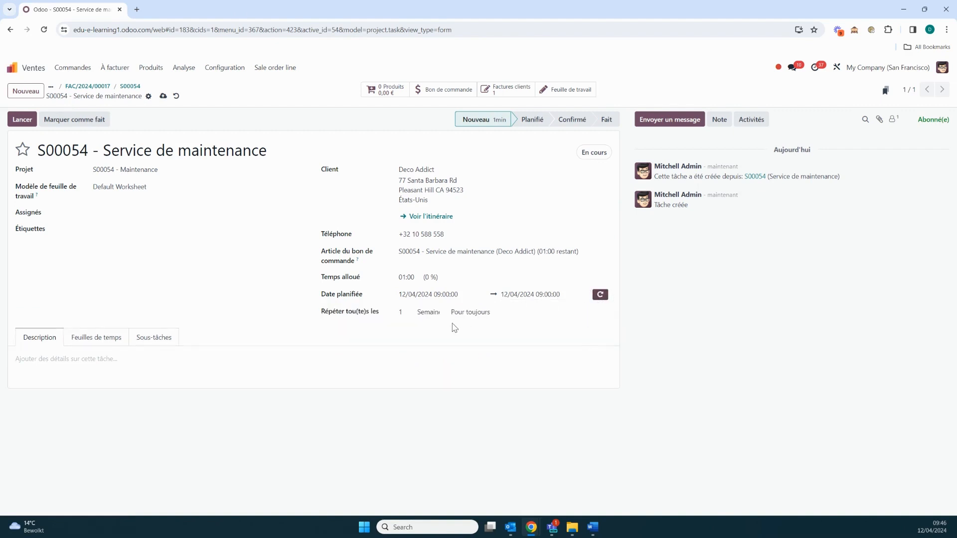
pyautogui.click(443, 313)
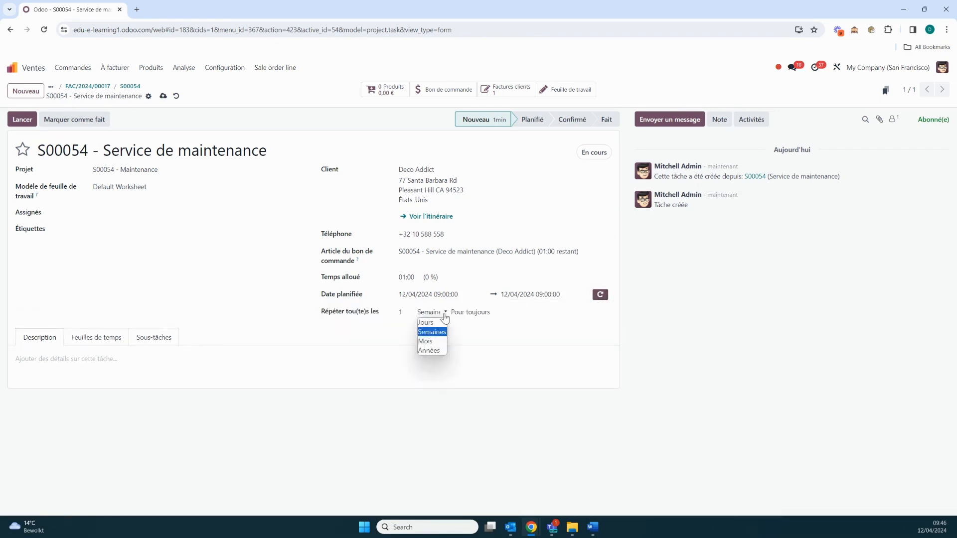
pyautogui.click(431, 351)
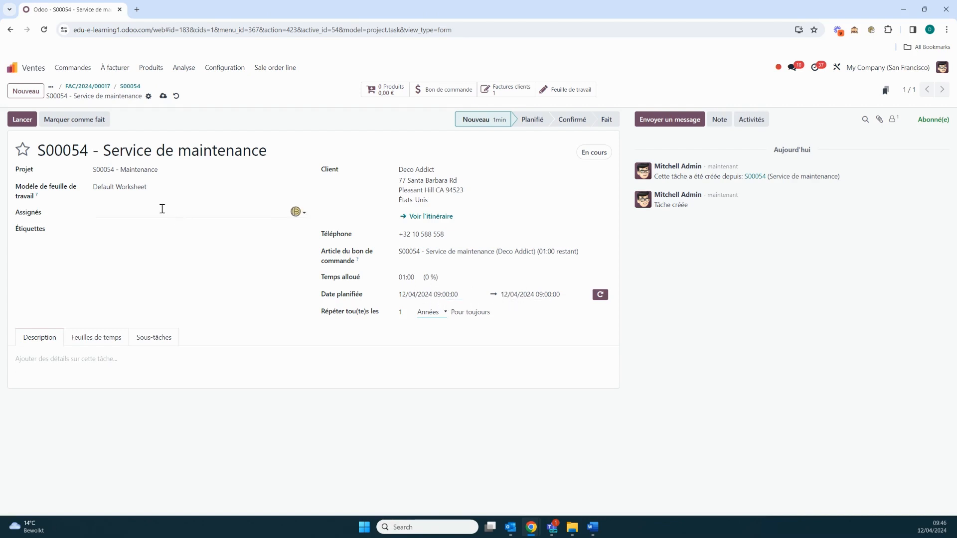
# Start the maintenance task's timer, stop it and save the recorded time.
pyautogui.click(22, 121)
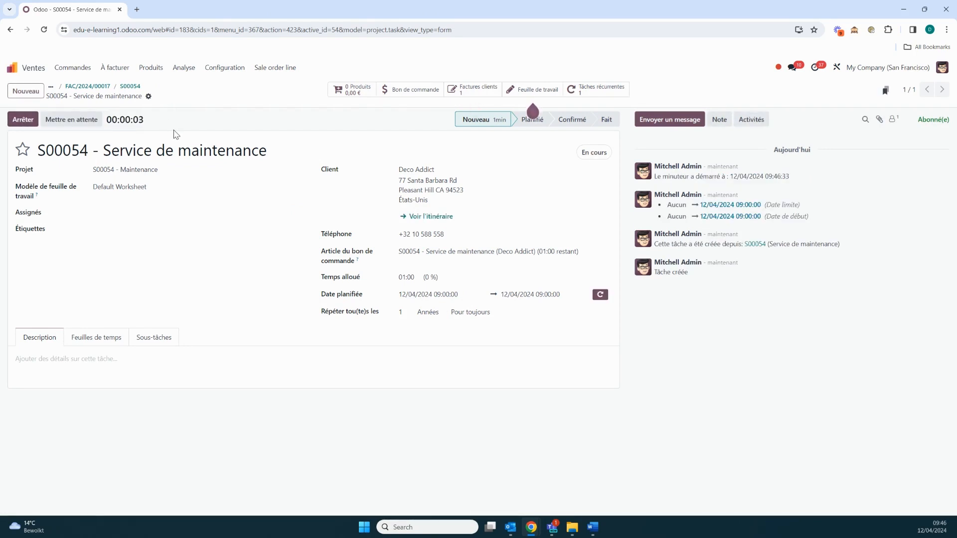
pyautogui.click(23, 120)
pyautogui.click(368, 334)
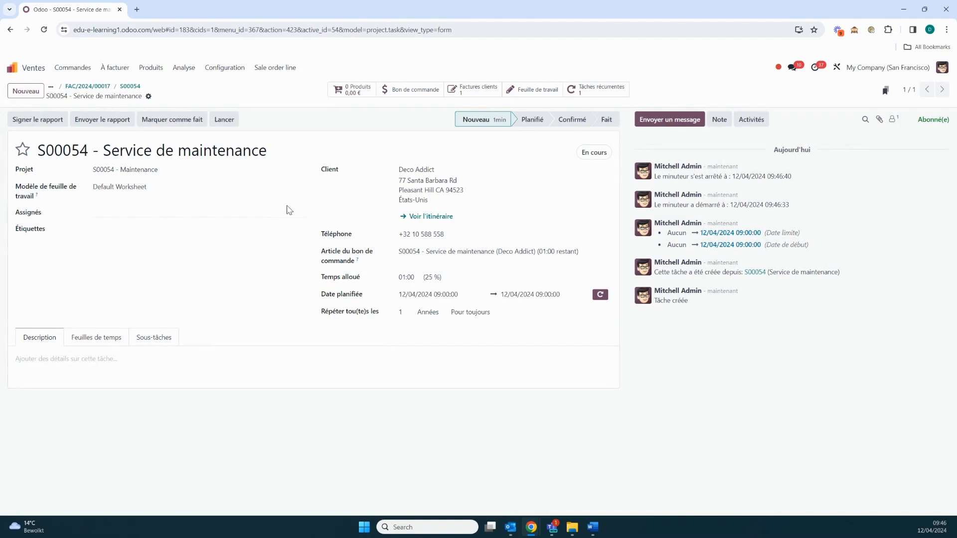
# Search the task's products for Service de maintenance, add one Service de maintenance délivré and return to the task.
pyautogui.click(354, 94)
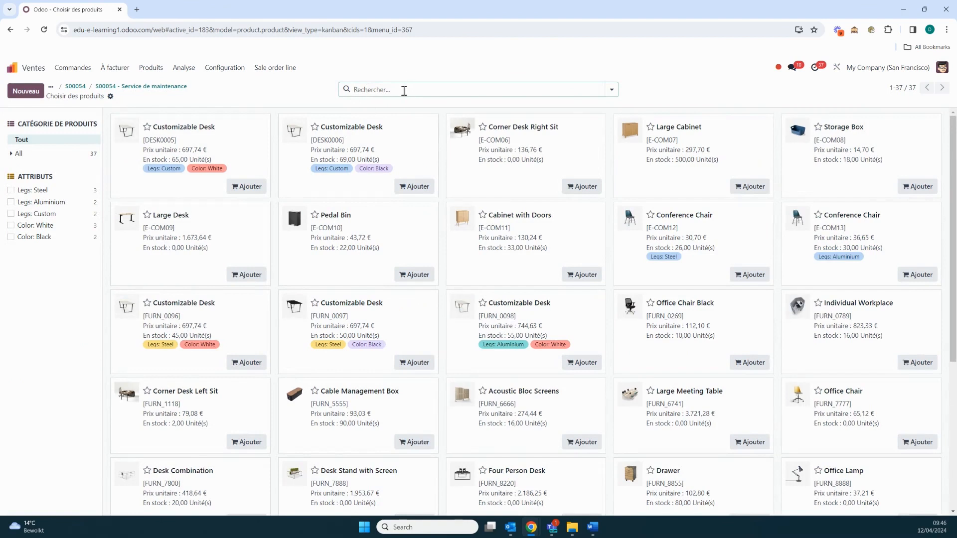
pyautogui.write('Service de')
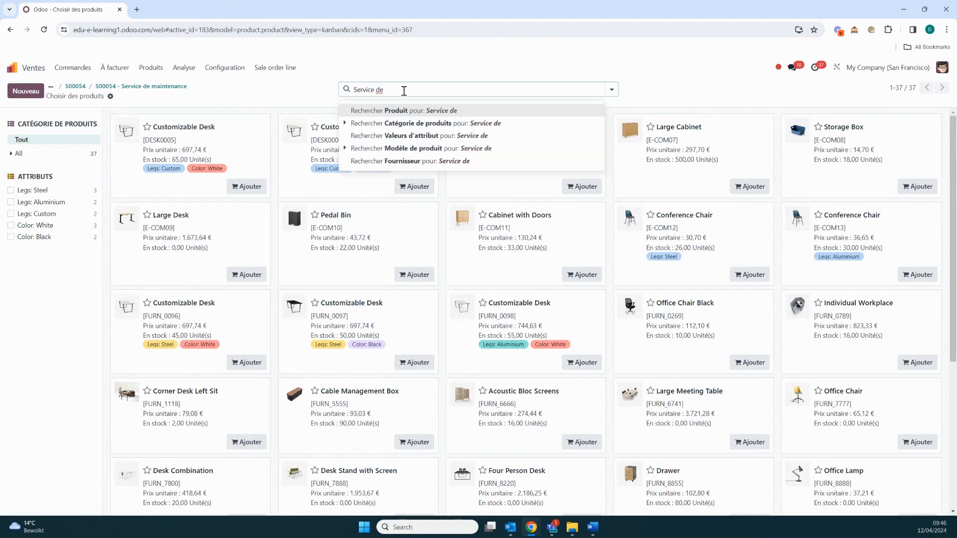
pyautogui.write(' maintenance')
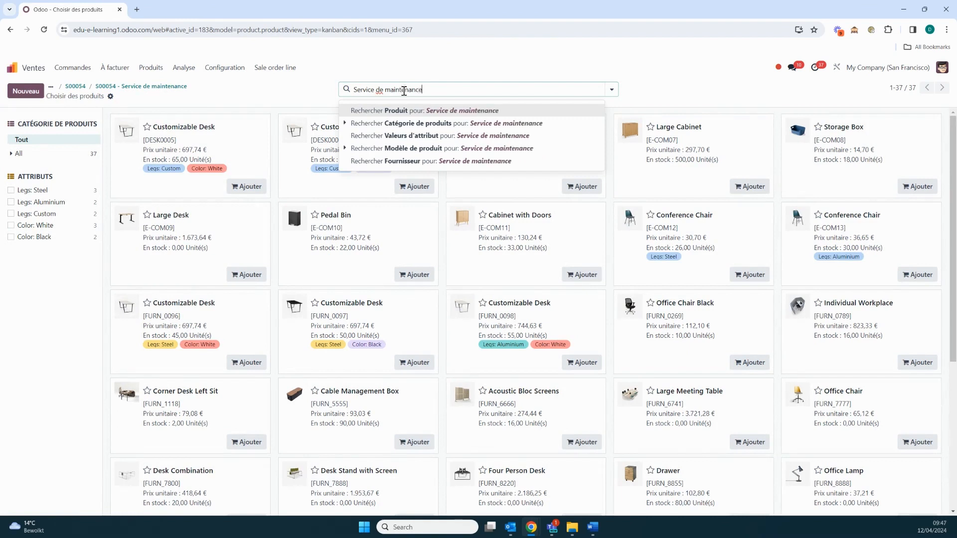
pyautogui.press('Return')
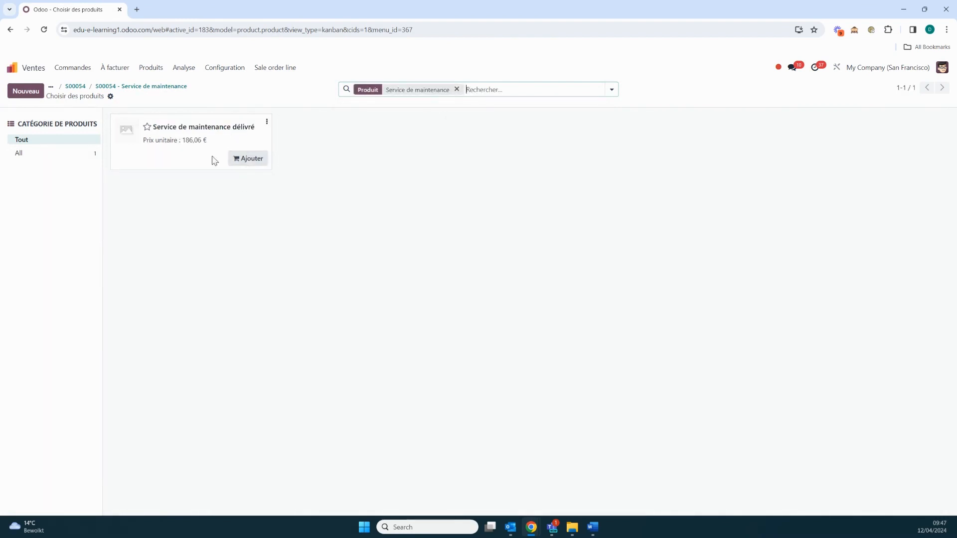
pyautogui.click(248, 160)
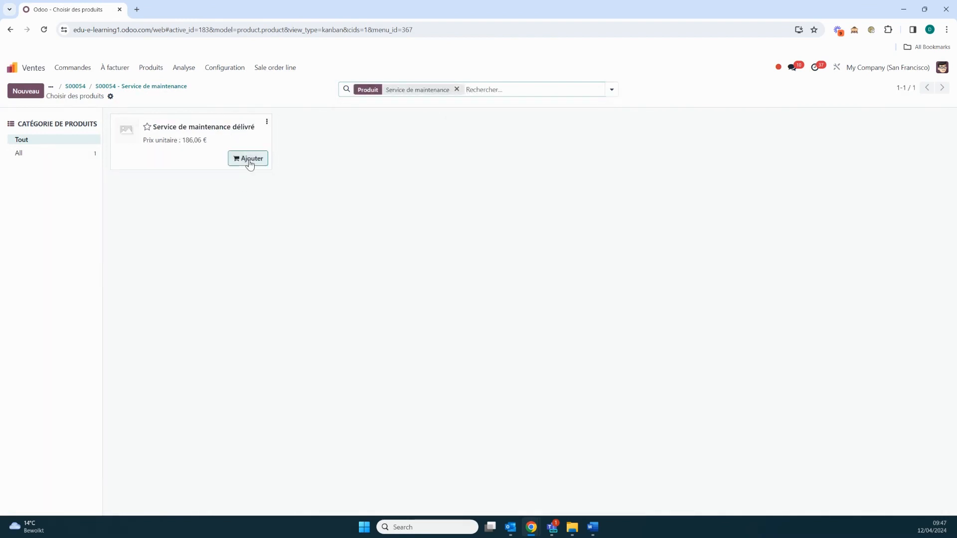
pyautogui.click(131, 87)
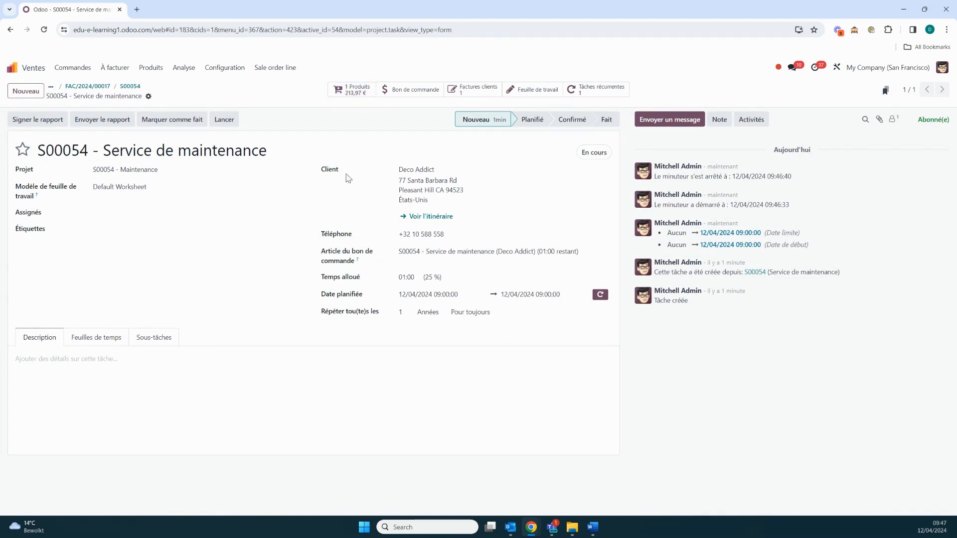
# Mark the maintenance task as done and create a draft invoice of type Facture normale from it.
pyautogui.click(179, 122)
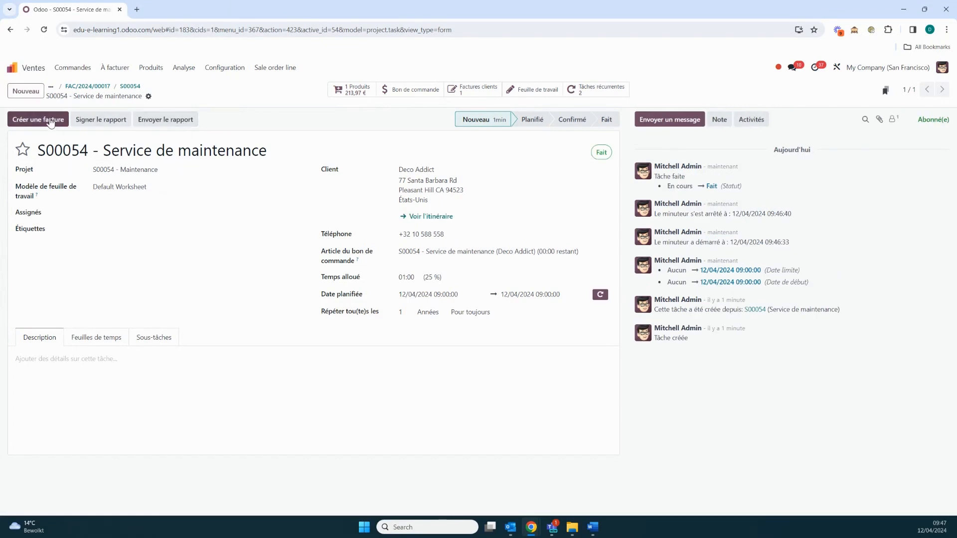
pyautogui.click(50, 122)
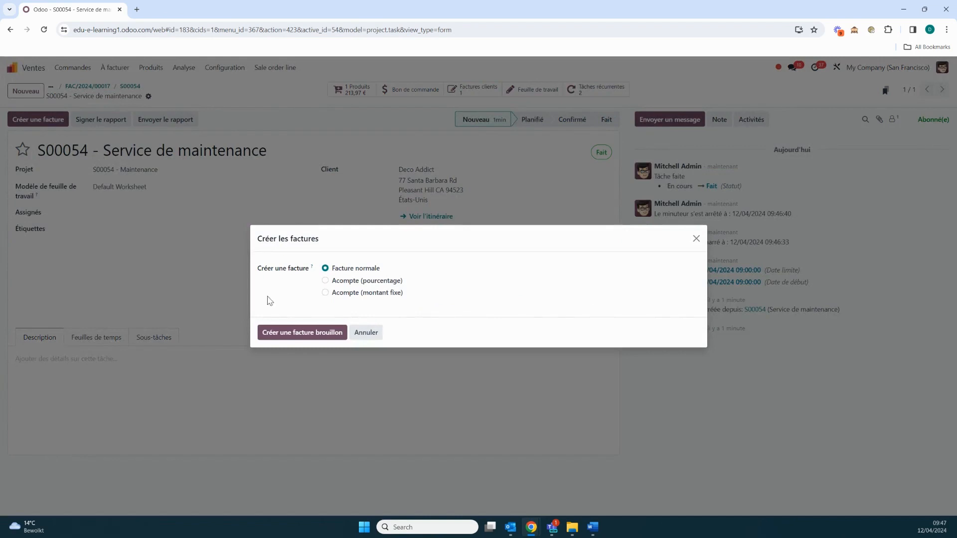
pyautogui.click(294, 340)
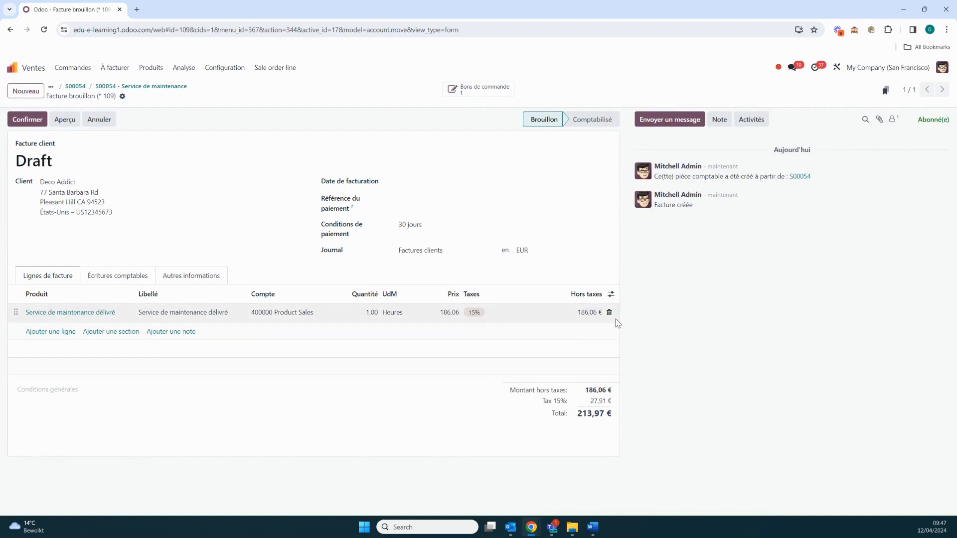
# Confirm the draft maintenance invoice and open the next recurring maintenance task, planned for 12/04/2025, from sales order S00054.
pyautogui.click(28, 120)
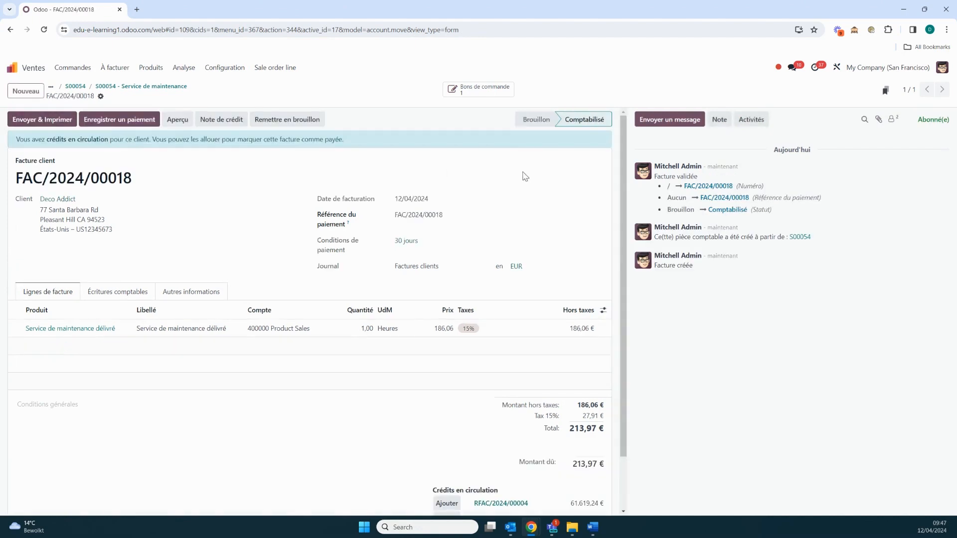
pyautogui.click(475, 91)
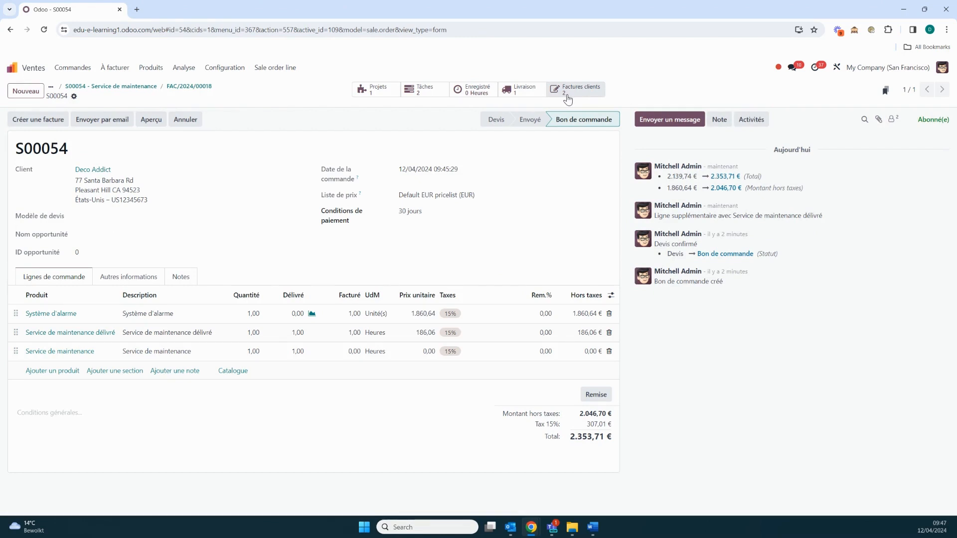
pyautogui.click(434, 93)
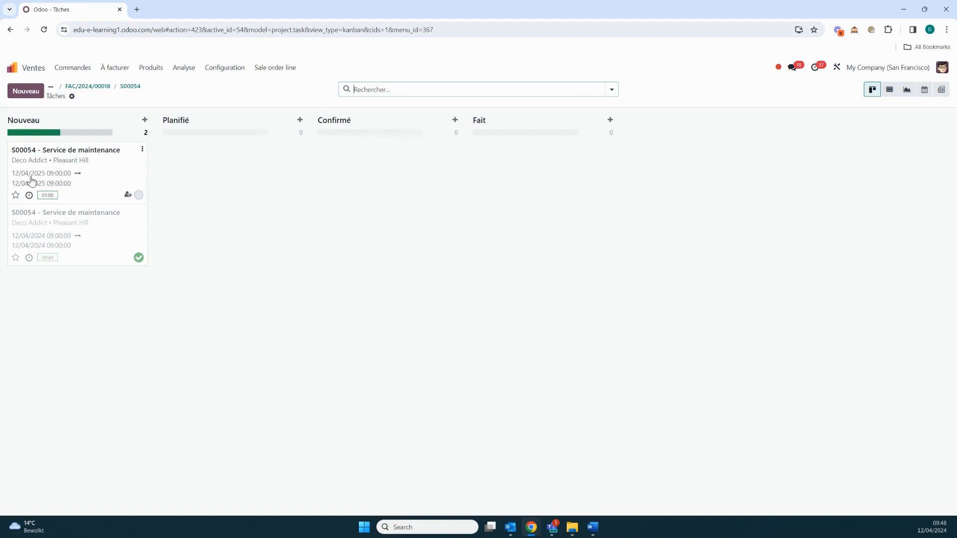
pyautogui.click(103, 177)
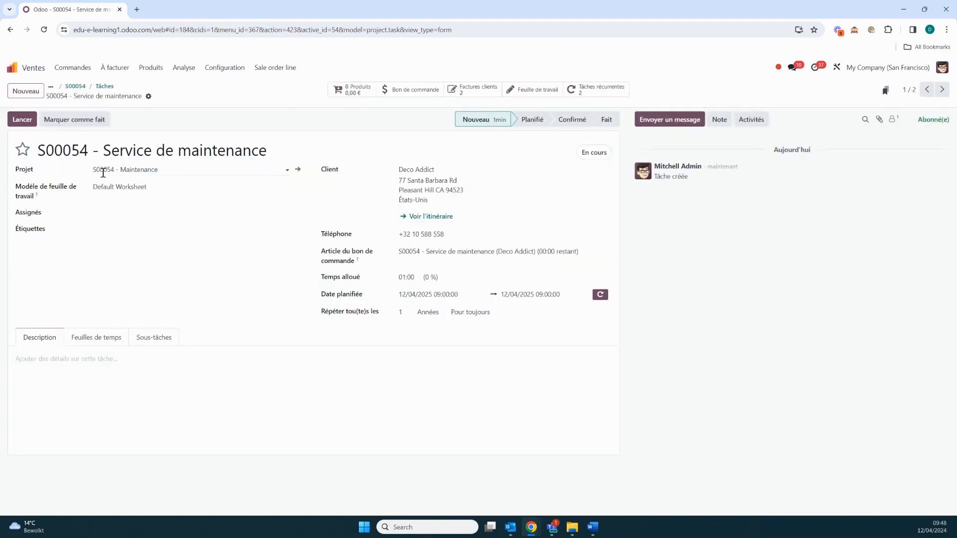
# Set both the start and end of the maintenance task's planned date to 11/04/2025 at 09:00.
pyautogui.click(428, 298)
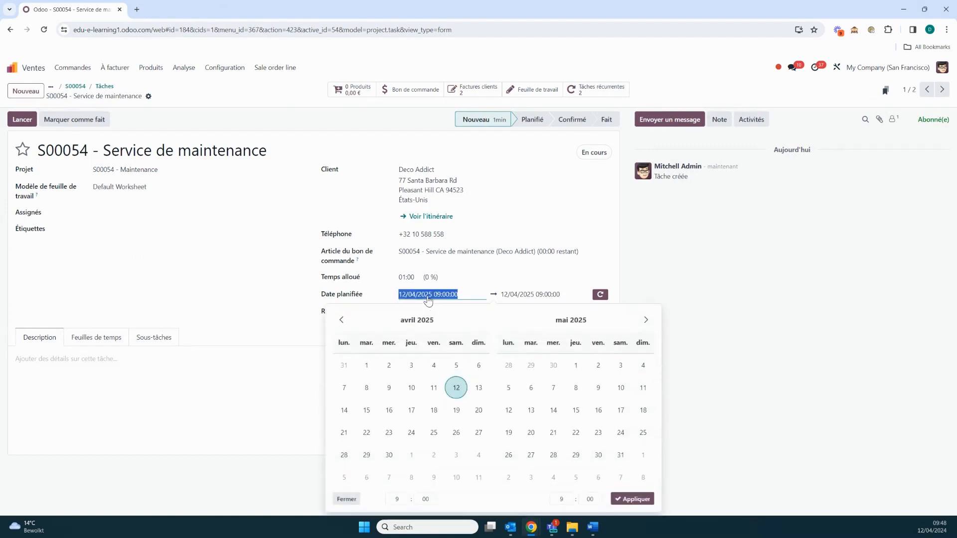
pyautogui.click(433, 388)
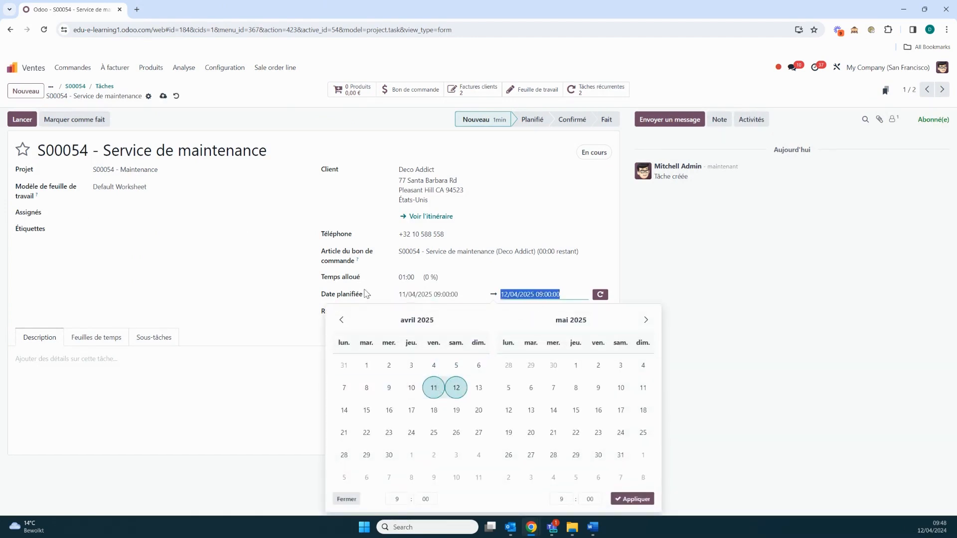
pyautogui.click(438, 390)
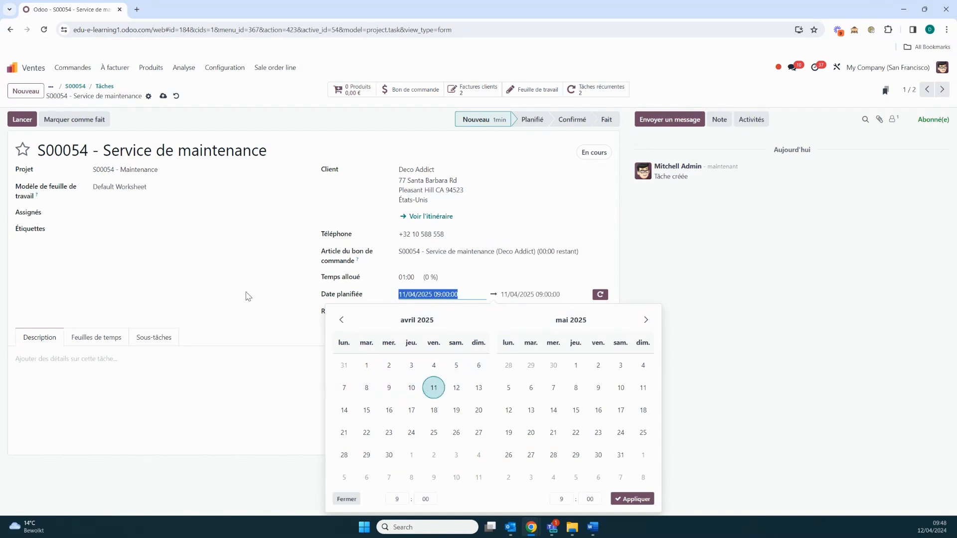
pyautogui.click(227, 279)
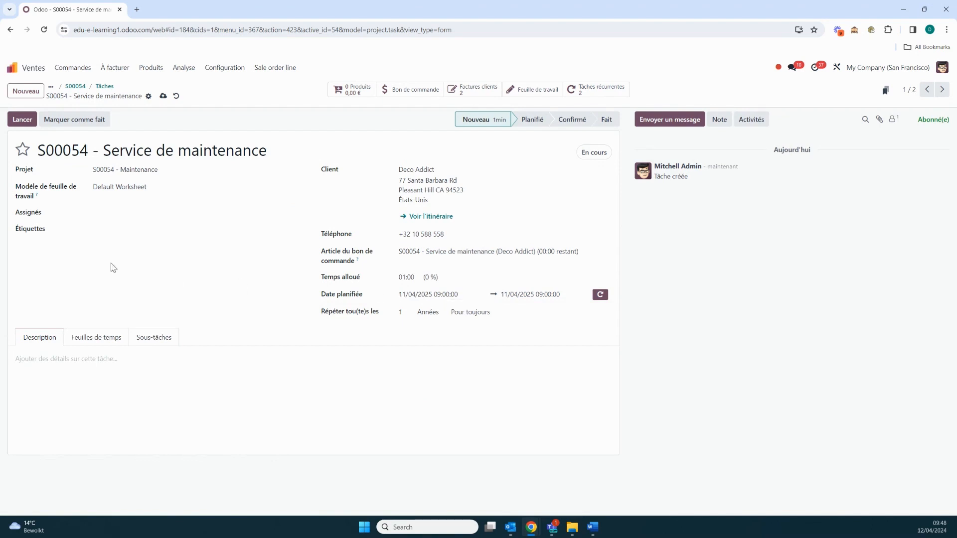
# Record 00:15 of working time on the 2025 maintenance task by running, stopping and saving its timer.
pyautogui.click(22, 119)
pyautogui.click(23, 119)
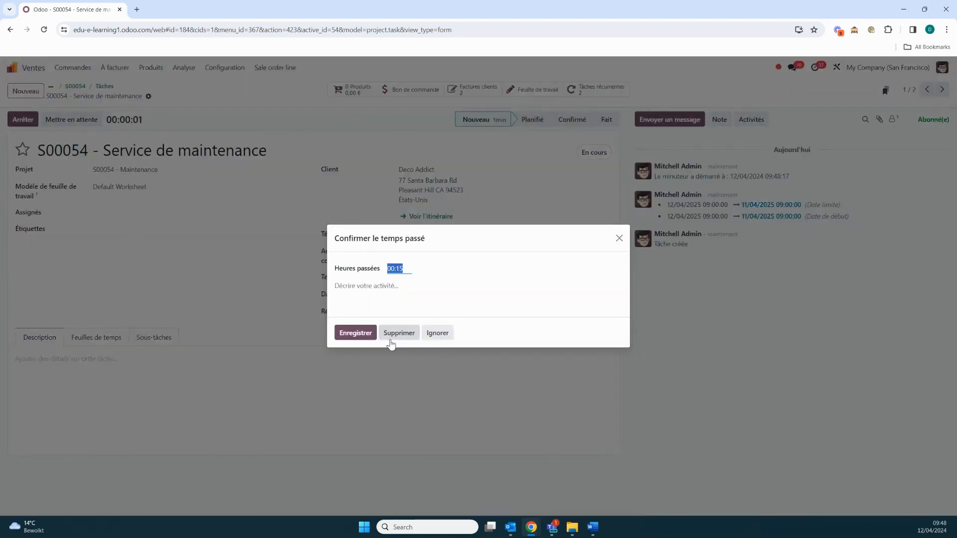
pyautogui.click(362, 334)
# Search the 2025 task's products for service and add one Service de maintenance délivré.
pyautogui.click(352, 90)
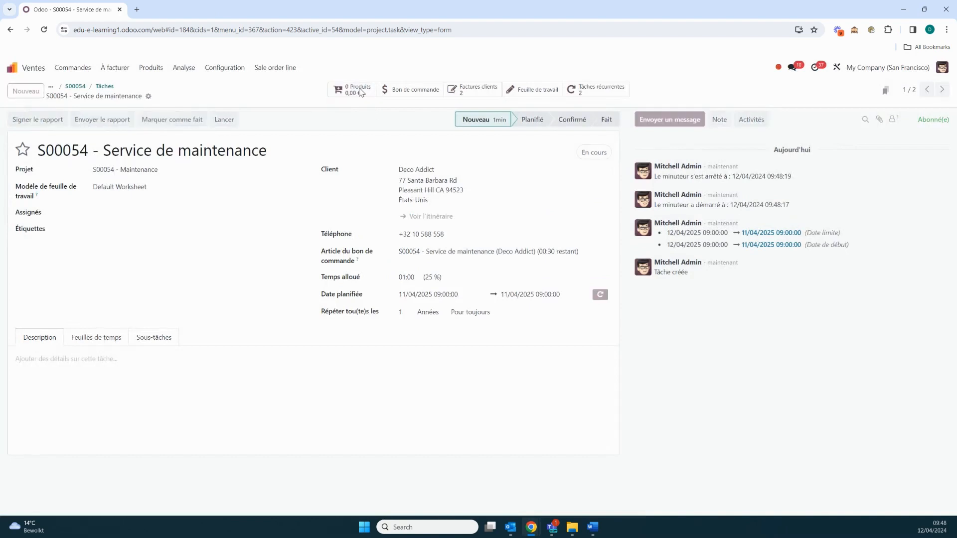
pyautogui.click(382, 89)
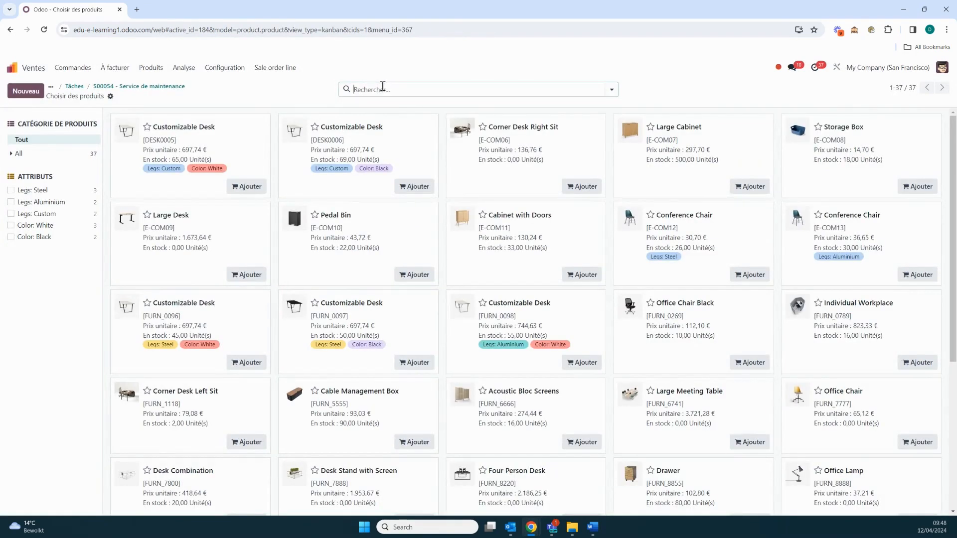
pyautogui.write('service')
pyautogui.press('Return')
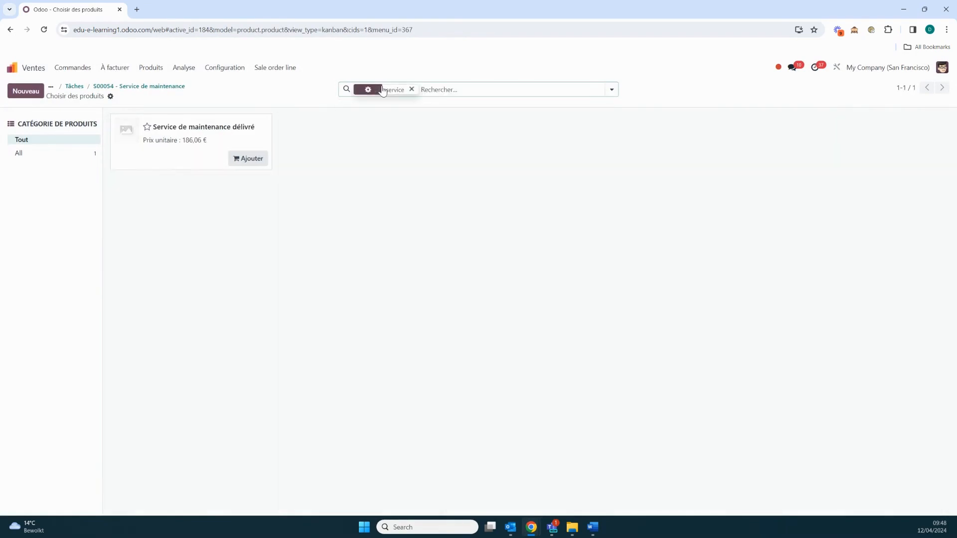
pyautogui.click(242, 164)
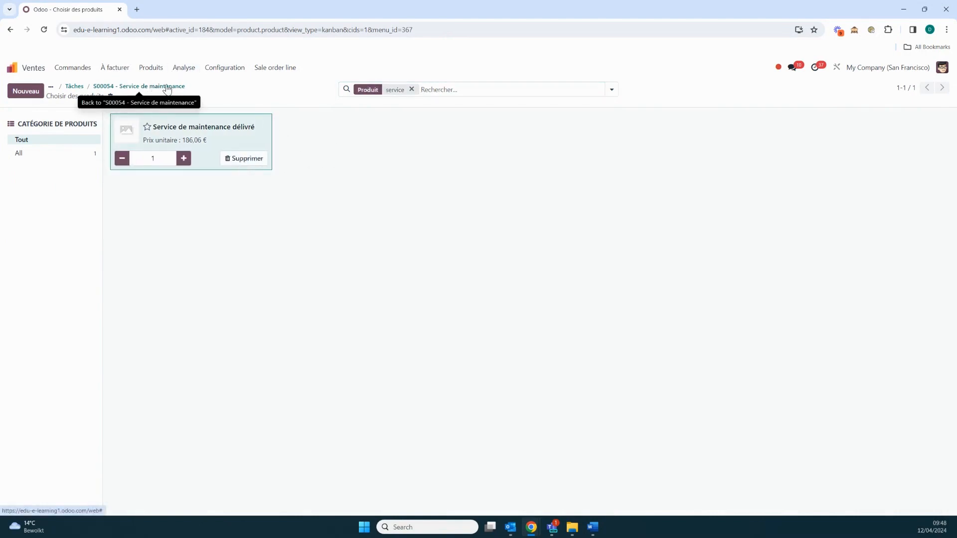
# Clear the product search, add one Détecteur to the task's products and return to the task.
pyautogui.click(412, 90)
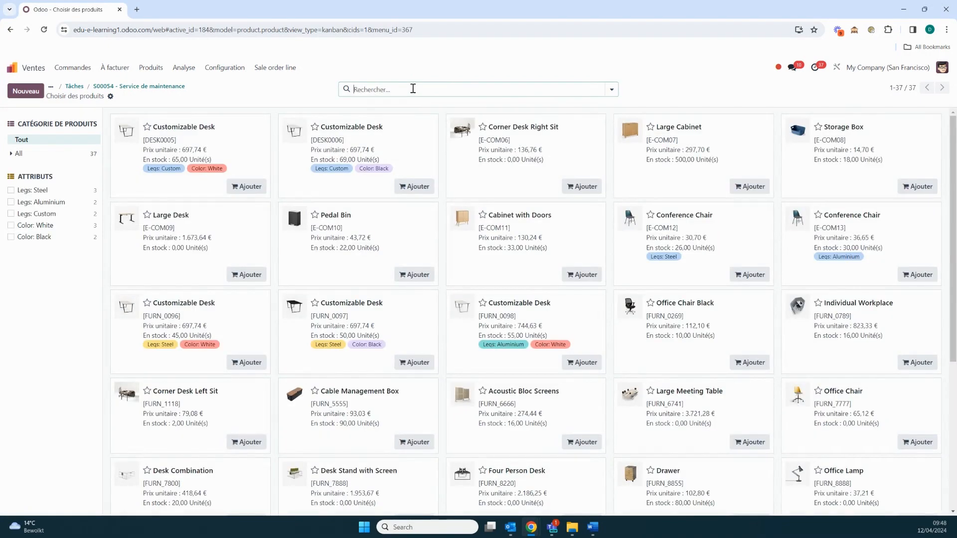
pyautogui.scroll(-4, 564, 264)
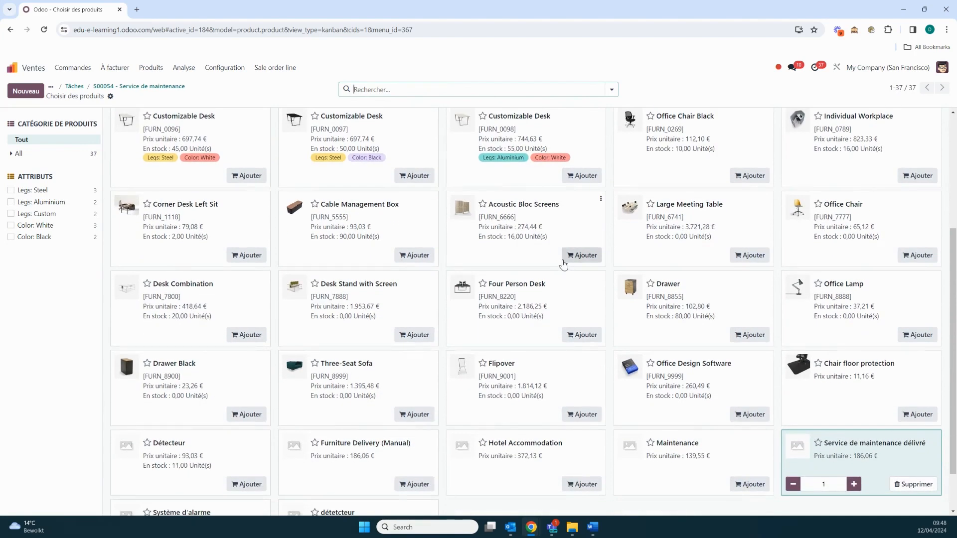
pyautogui.scroll(-2, 566, 261)
pyautogui.click(244, 429)
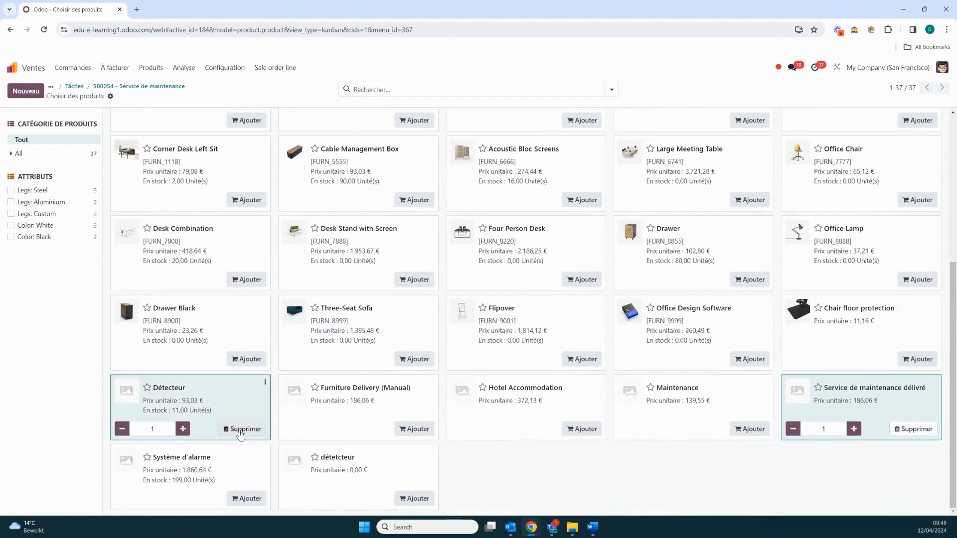
pyautogui.click(128, 87)
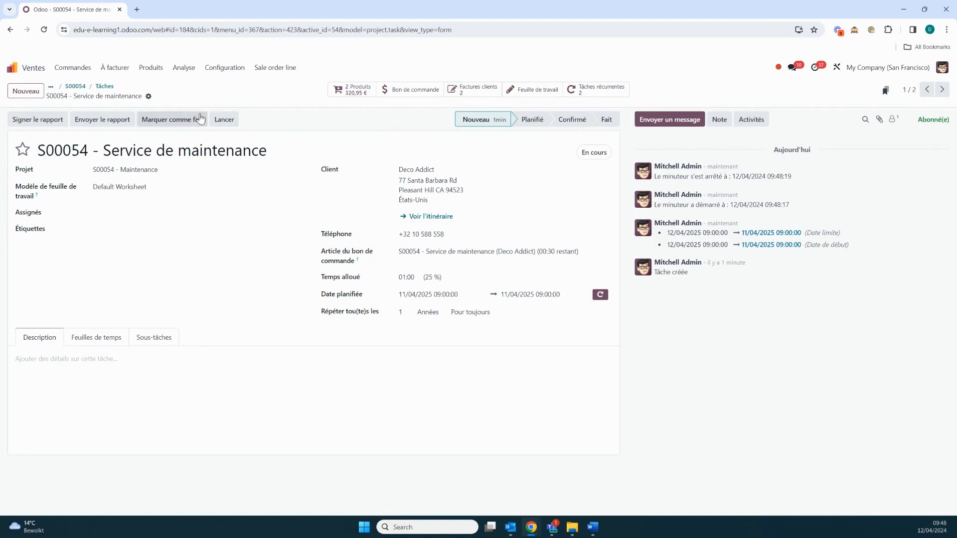
# Mark the 2025 maintenance task as done and issue a confirmed customer invoice for its service and detector.
pyautogui.click(183, 124)
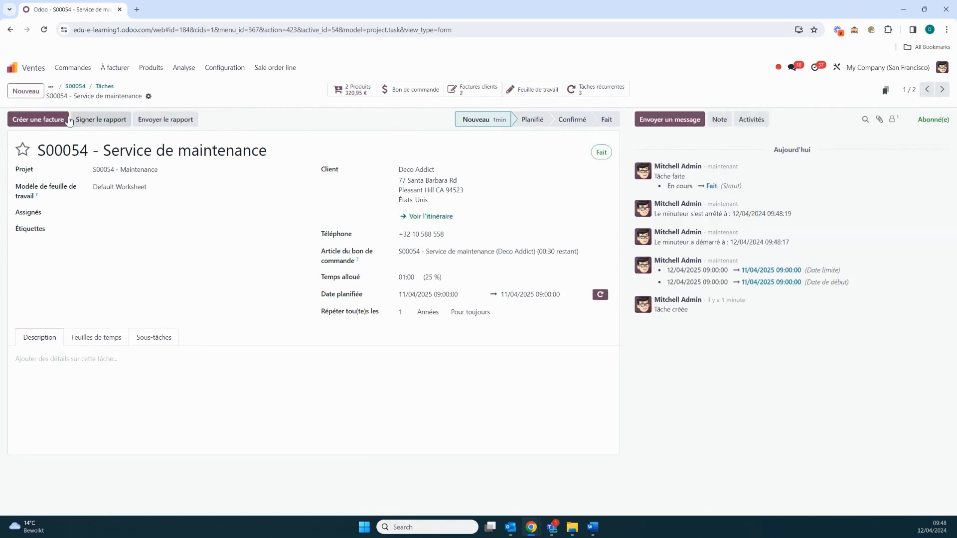
pyautogui.click(54, 124)
pyautogui.click(320, 333)
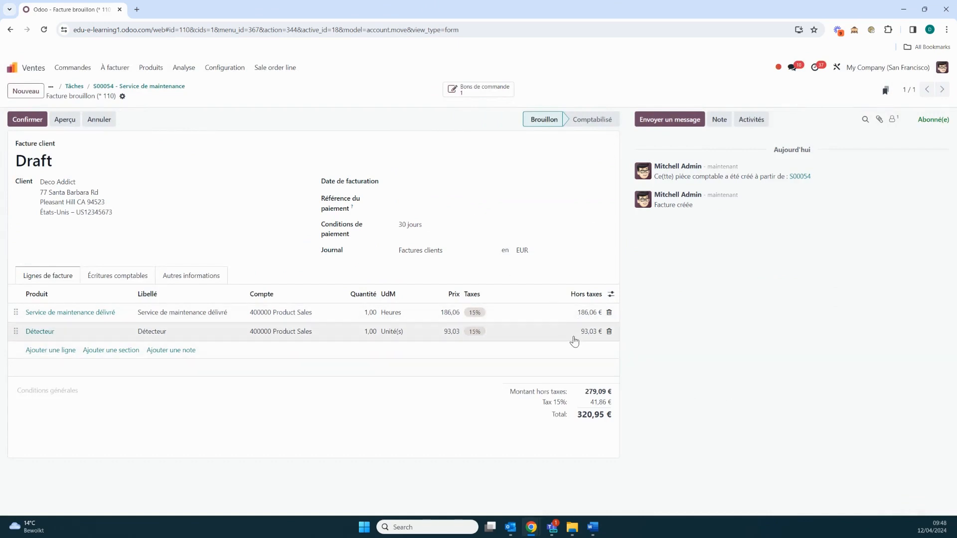
pyautogui.click(31, 121)
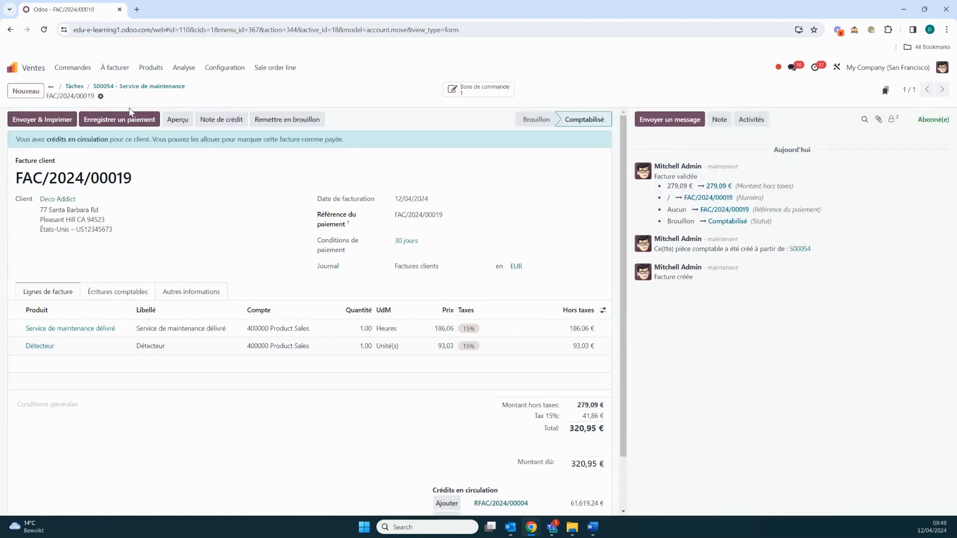
# Review the next recurring maintenance task from sales order S00054 and return to the order's task overview.
pyautogui.click(475, 93)
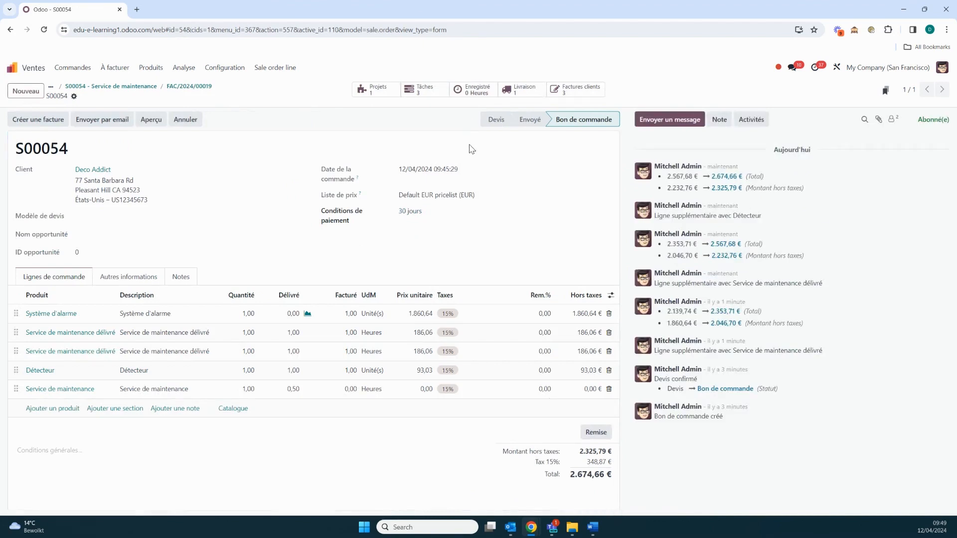
pyautogui.click(433, 94)
pyautogui.click(103, 172)
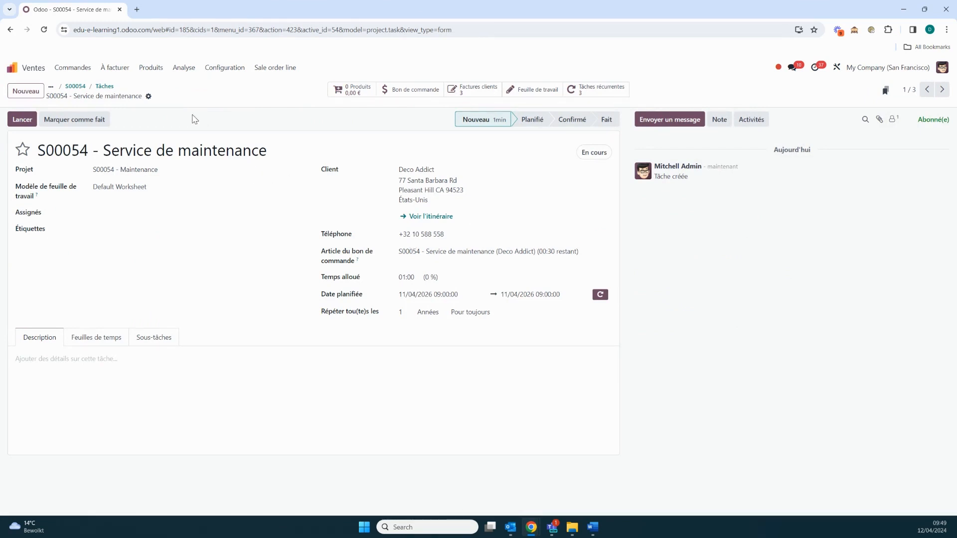
pyautogui.click(105, 86)
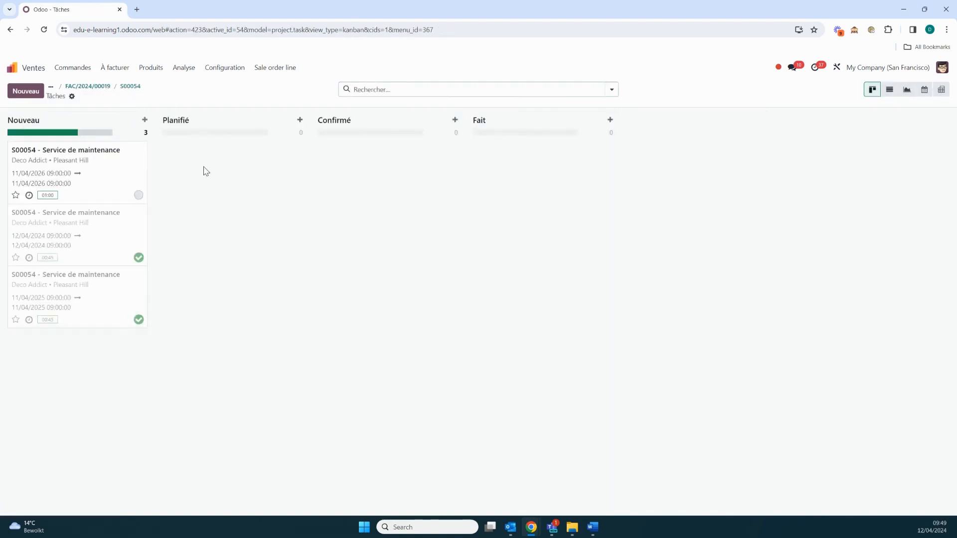